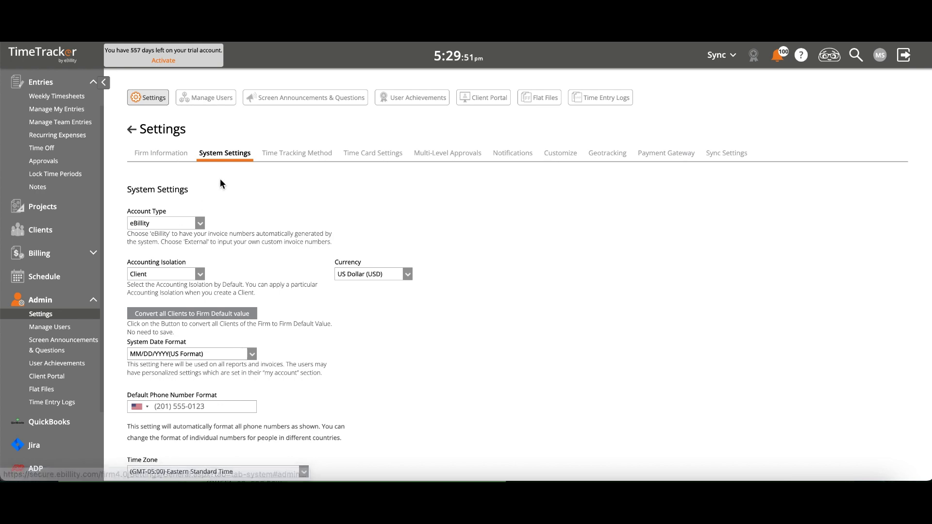
Step: Review the time entry and expense approval settings on the Approvals page
scroll(236, 157, down, 5)
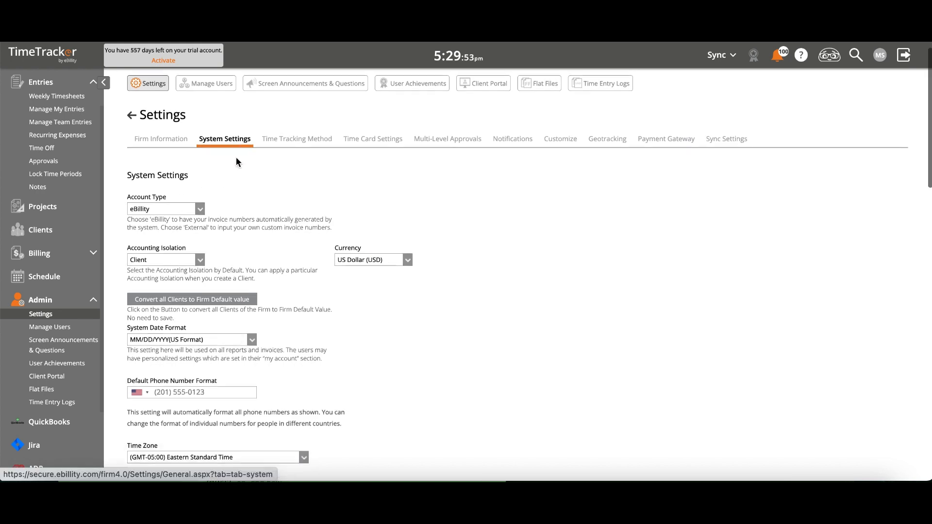
scroll(236, 157, down, 5)
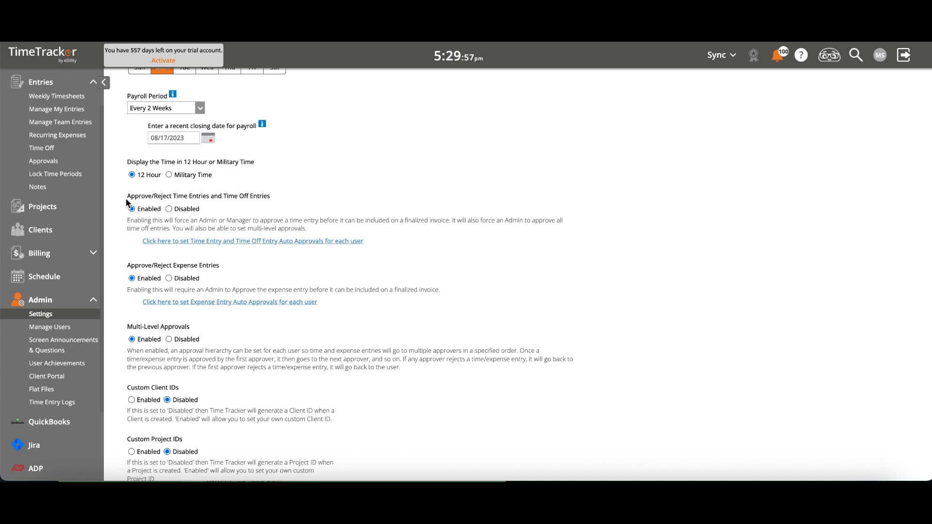
drag(126, 195, 179, 196)
click(179, 196)
drag(127, 265, 145, 265)
click(114, 269)
scroll(123, 332, down, 1)
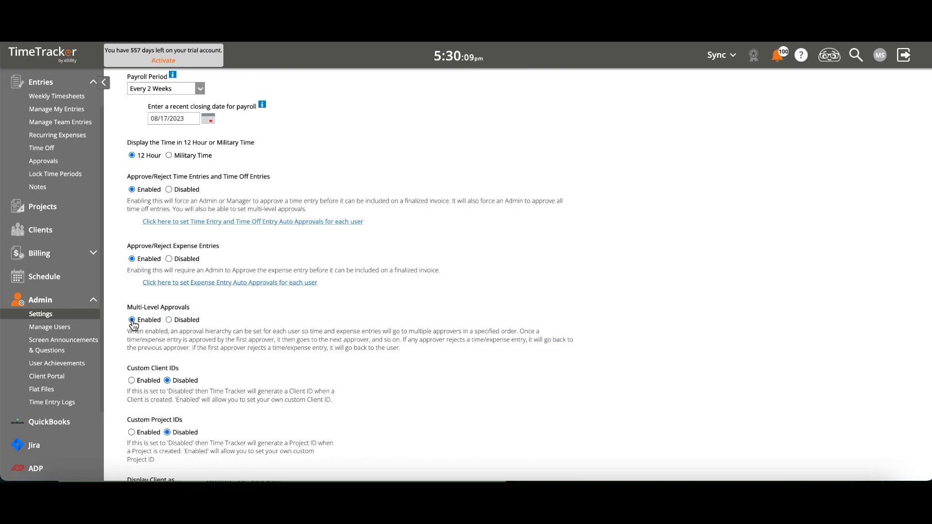
scroll(144, 310, up, 10)
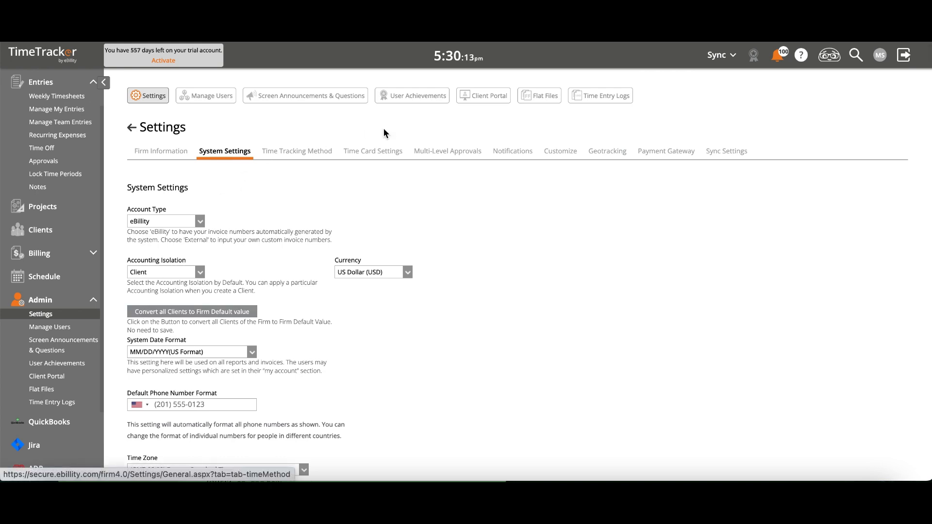
Step: Show the Accounting user's assigned approvers from the Multi-Level Approvals user table
click(451, 152)
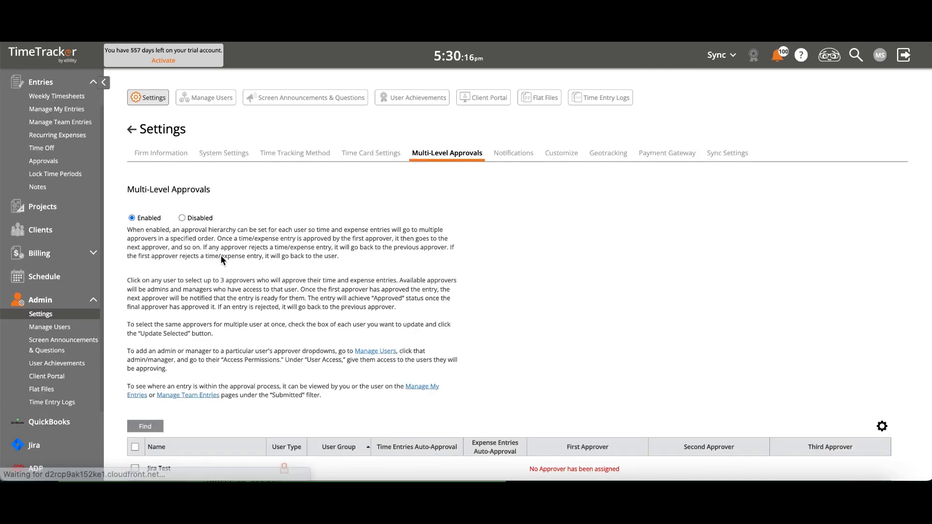
scroll(220, 254, down, 2)
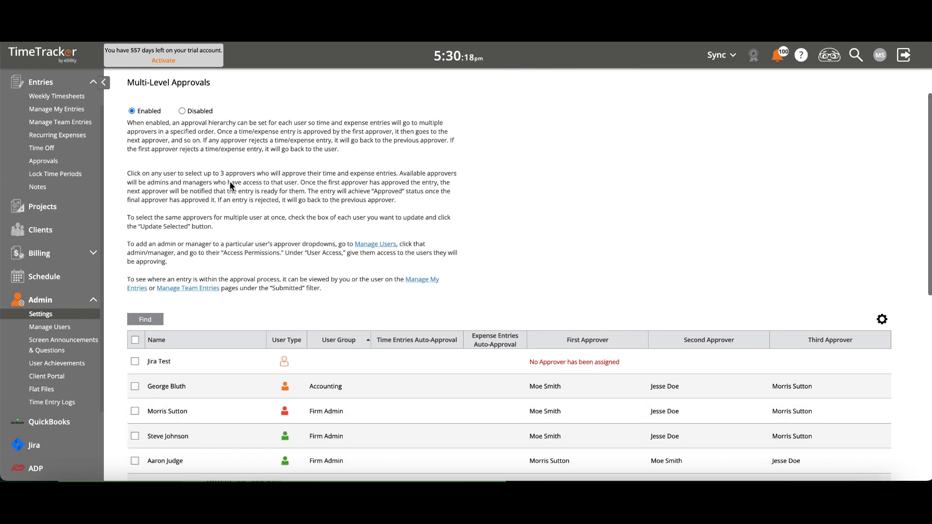
scroll(229, 182, down, 3)
scroll(229, 185, down, 1)
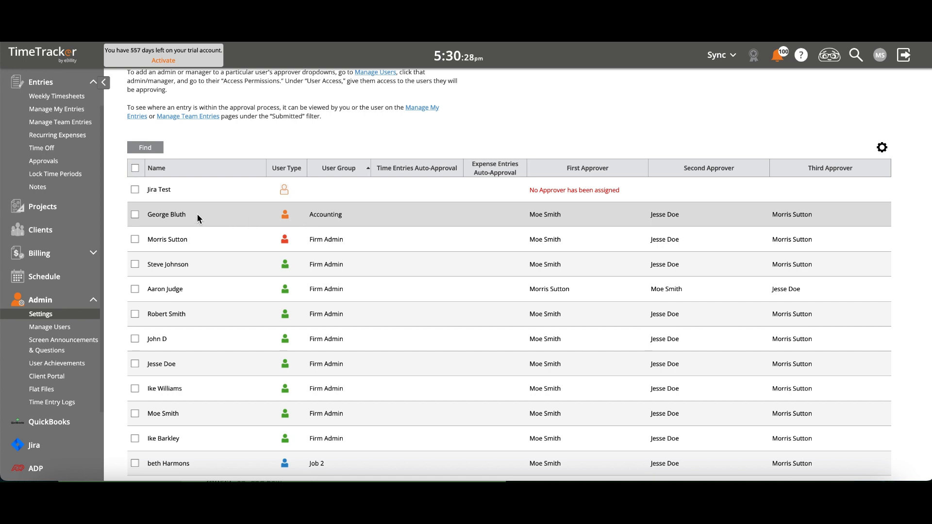
scroll(196, 213, down, 1)
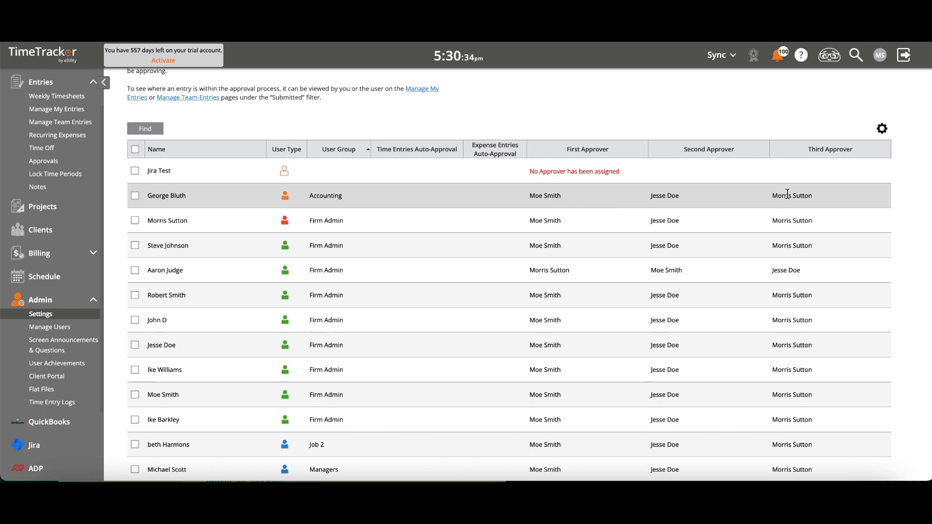
click(534, 196)
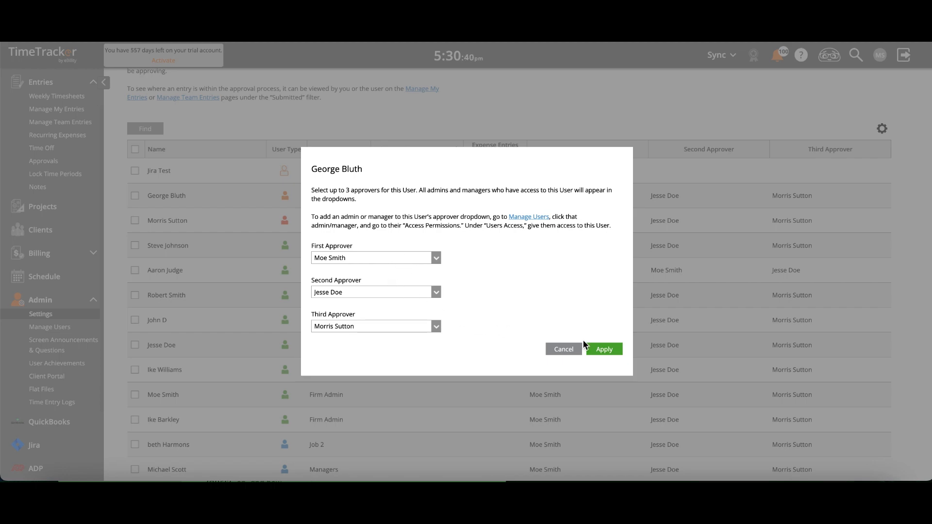
Step: Cancel the approver dialog and the bulk Update 19 Users dialog, leaving all users unchecked
click(601, 349)
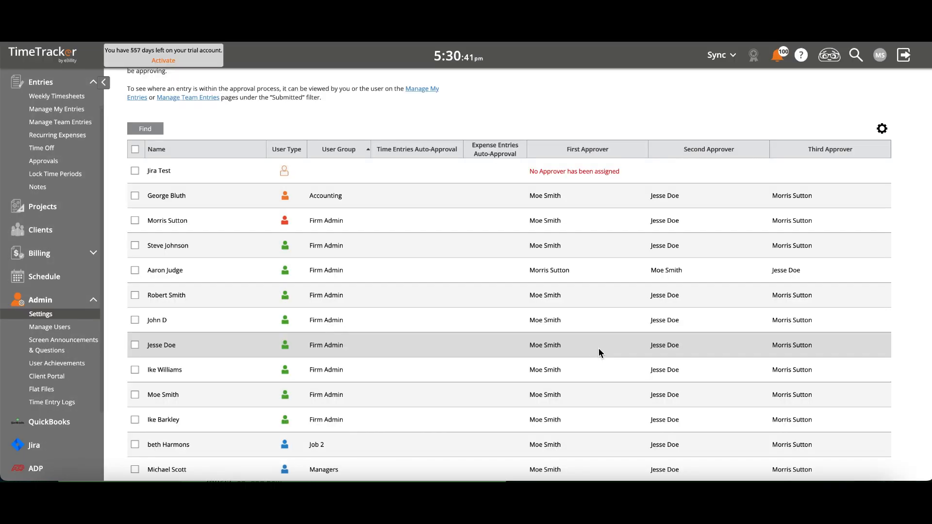
click(135, 154)
scroll(162, 347, down, 4)
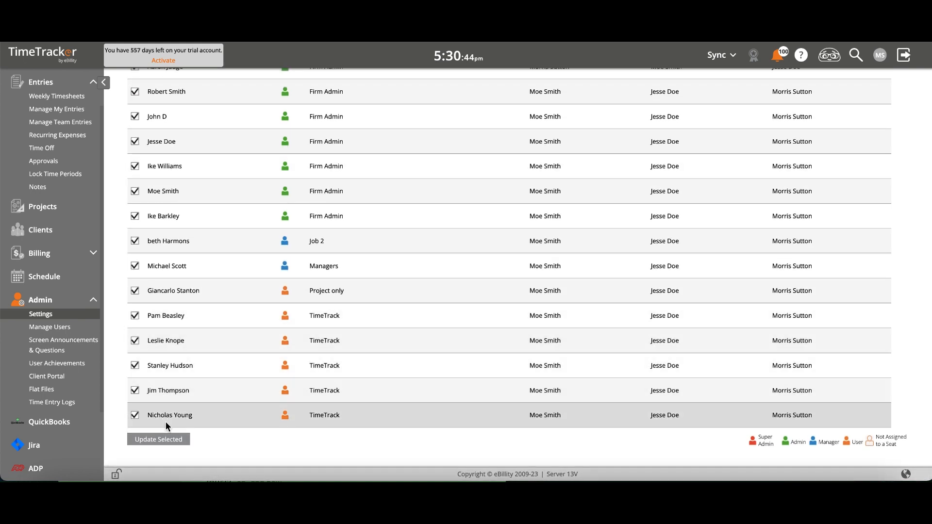
click(167, 439)
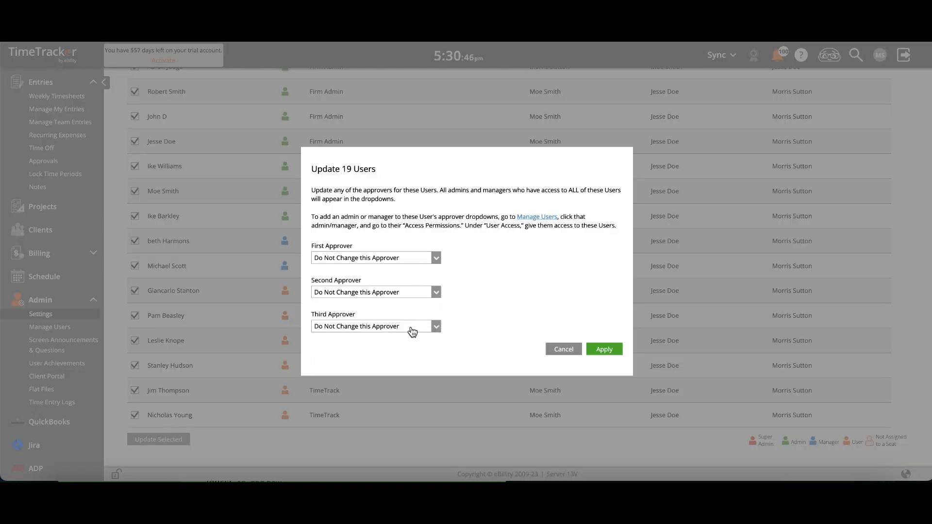
click(559, 349)
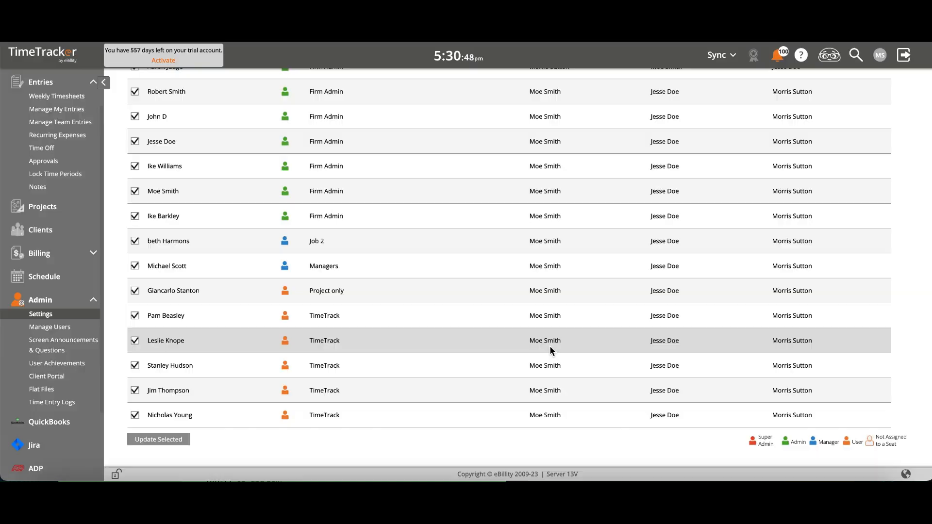
scroll(531, 332, up, 4)
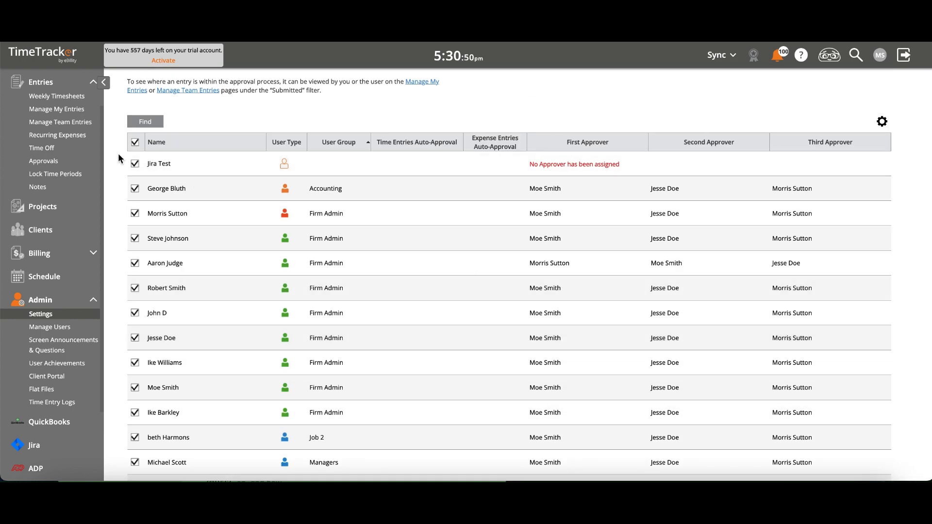
click(135, 145)
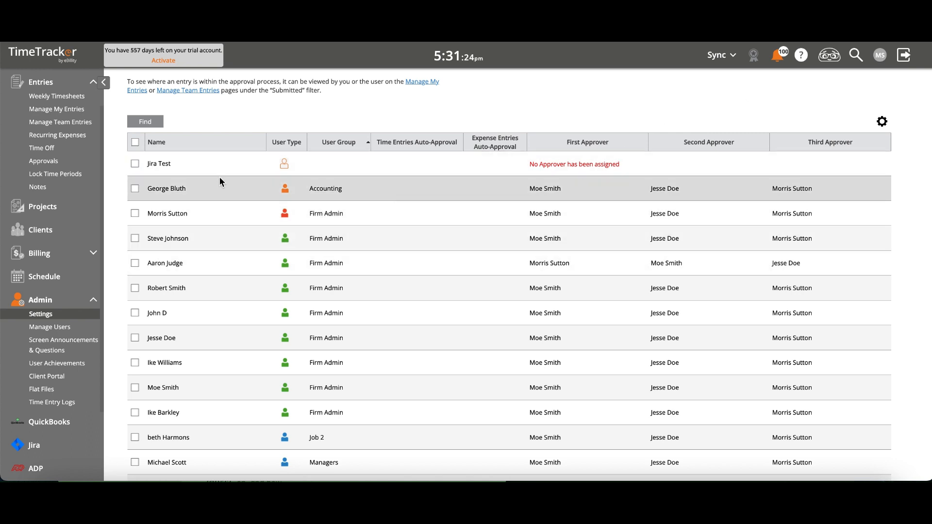
Step: Approve the third approver's submitted 08/04–08/17/2023 weekly timesheet entries, then log out
click(40, 97)
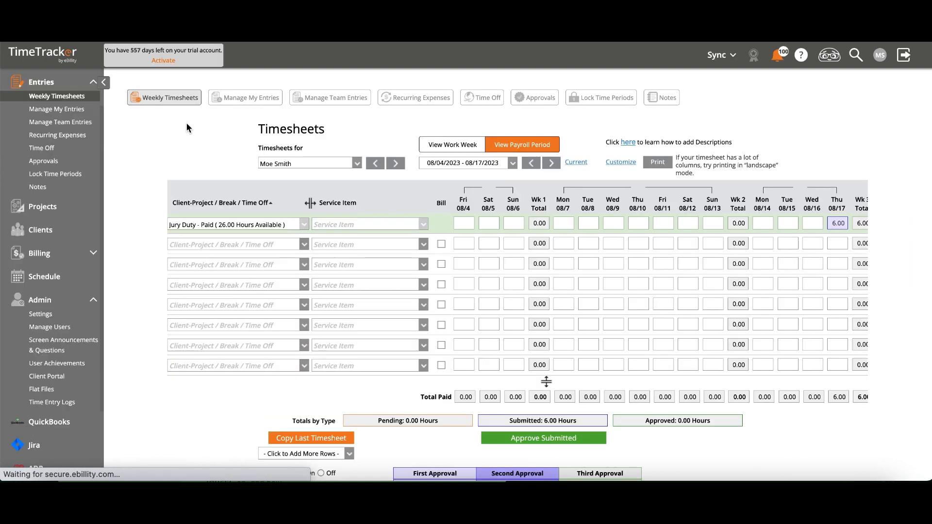
click(277, 164)
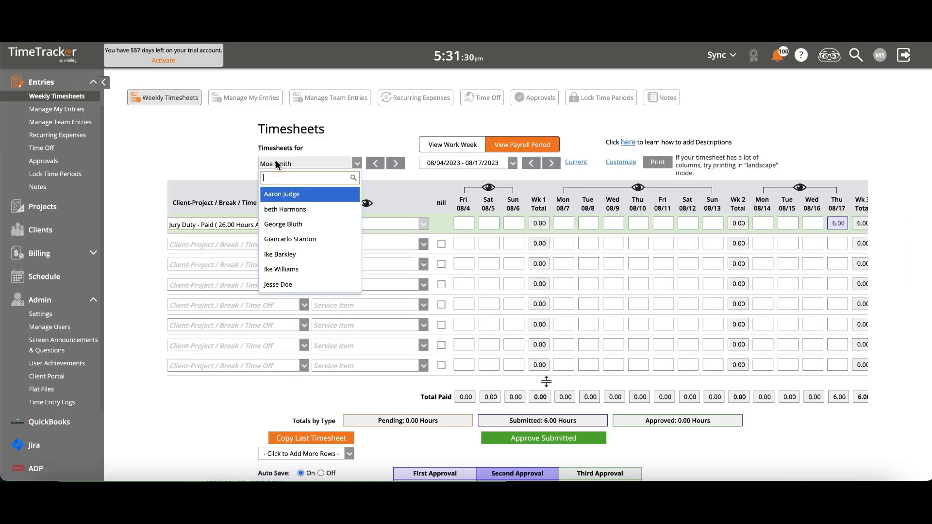
text(mo)
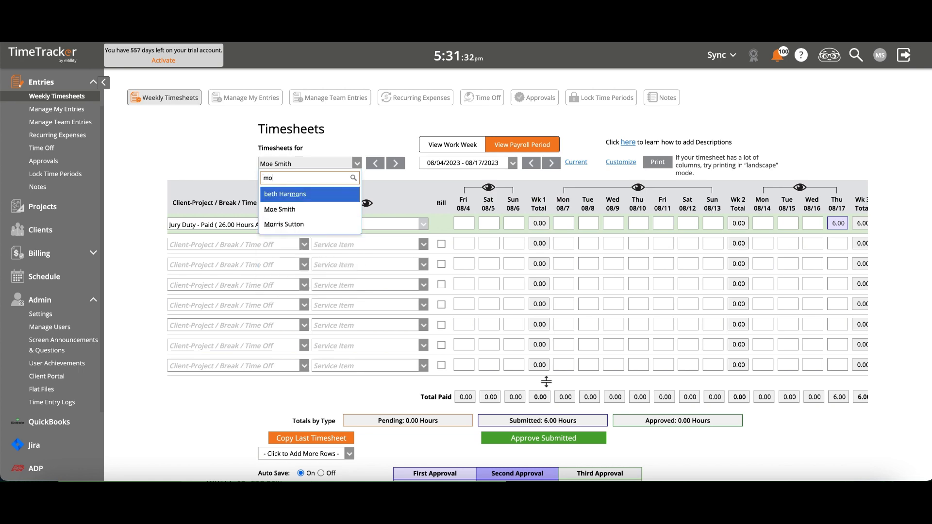
click(287, 224)
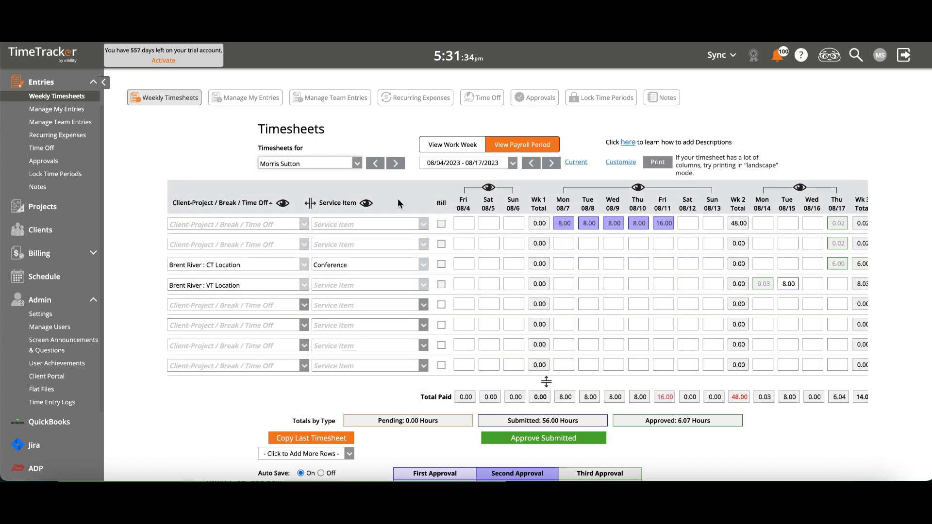
scroll(452, 135, down, 3)
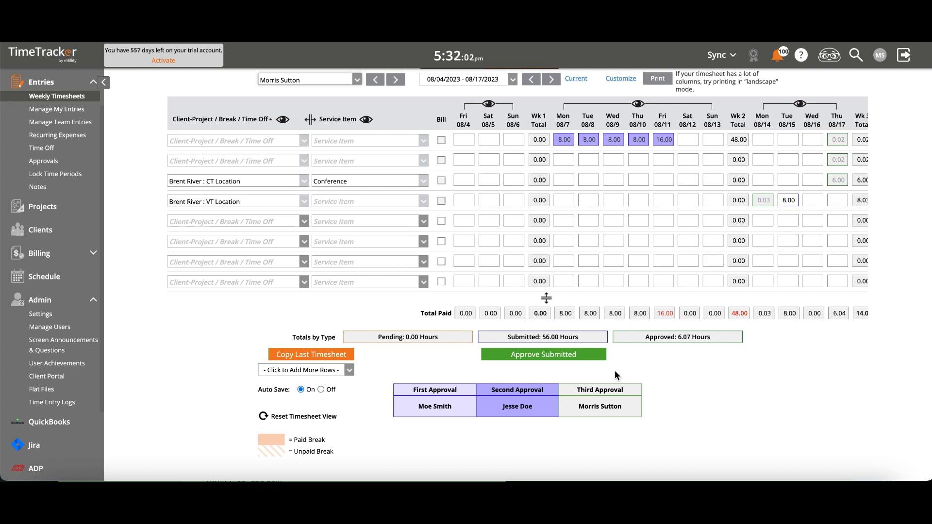
click(589, 359)
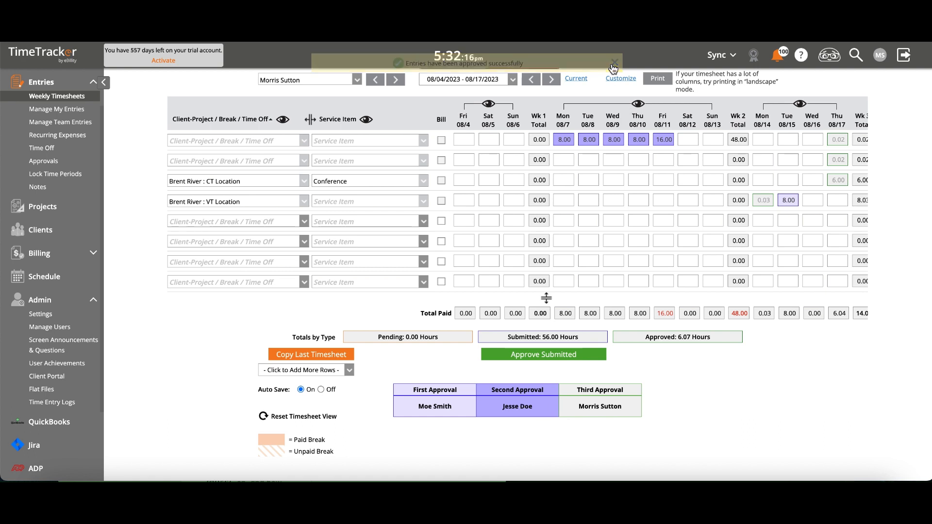
click(877, 59)
click(809, 159)
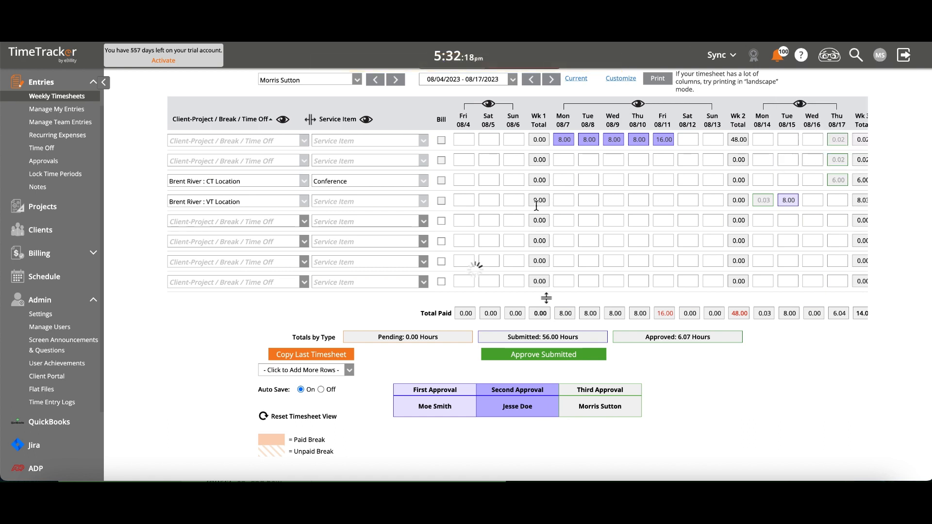
Step: Sign in with the second approver's saved login chosen from the email autofill list
click(338, 247)
key(ctrl+a)
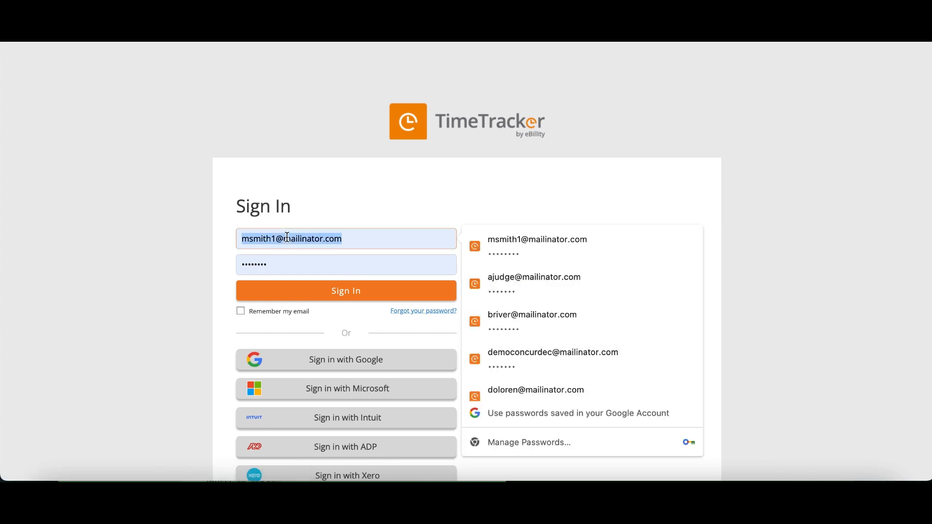
text(je)
click(345, 267)
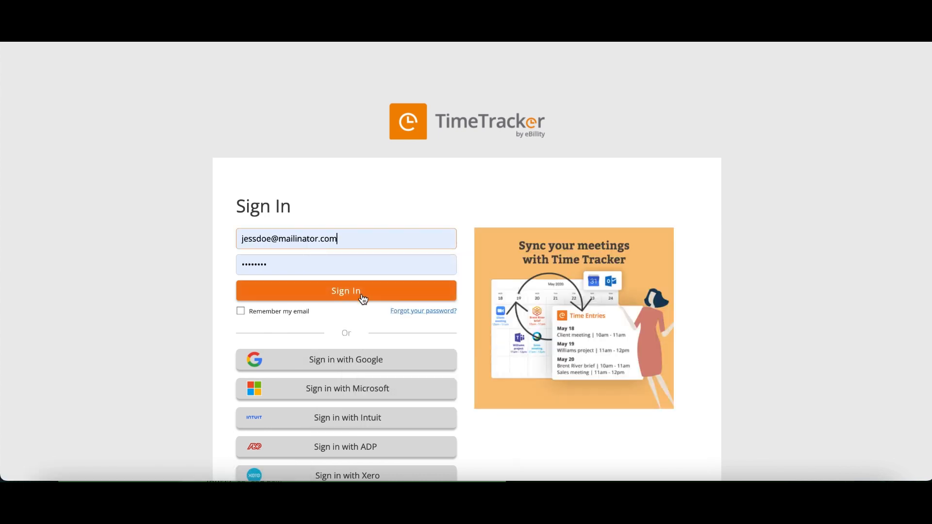
click(363, 299)
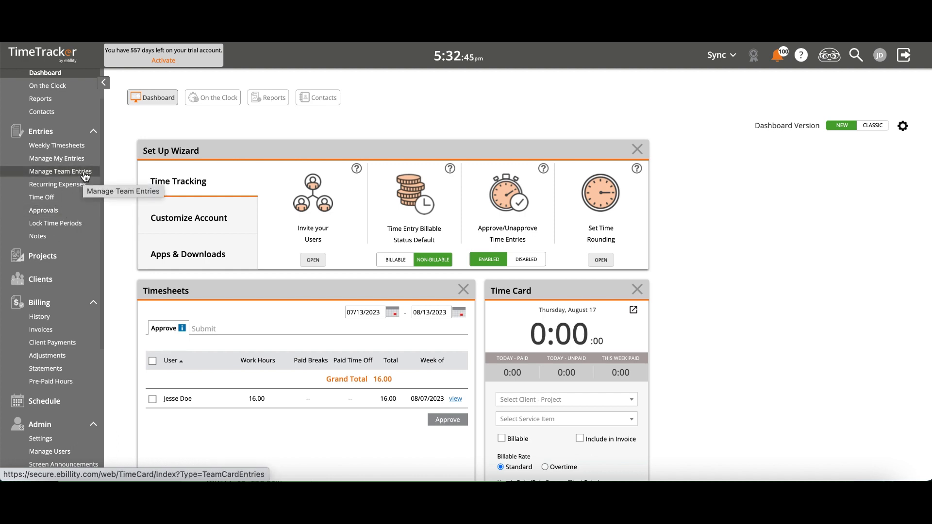
Step: In Manage Team Entries, approve the 8-hour entry and the 6-hour Jury Duty time-off entry
click(62, 172)
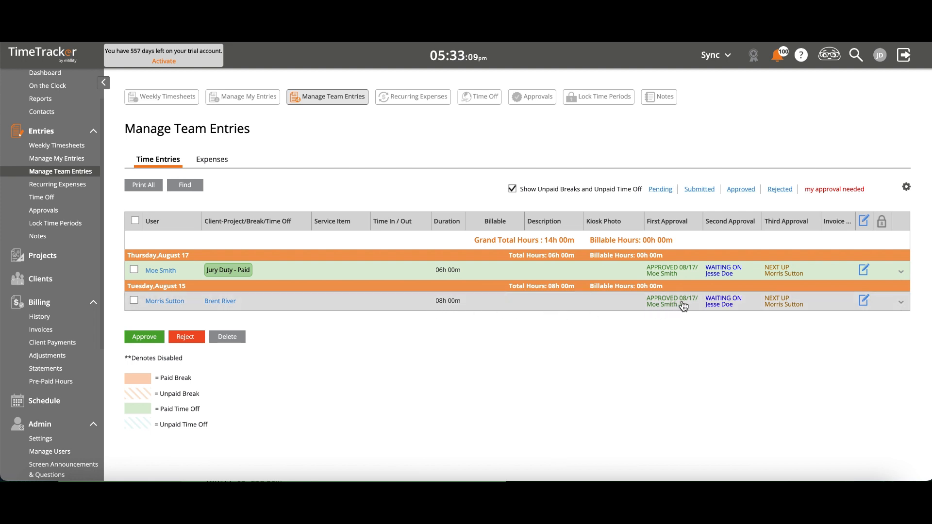
drag(645, 226, 693, 224)
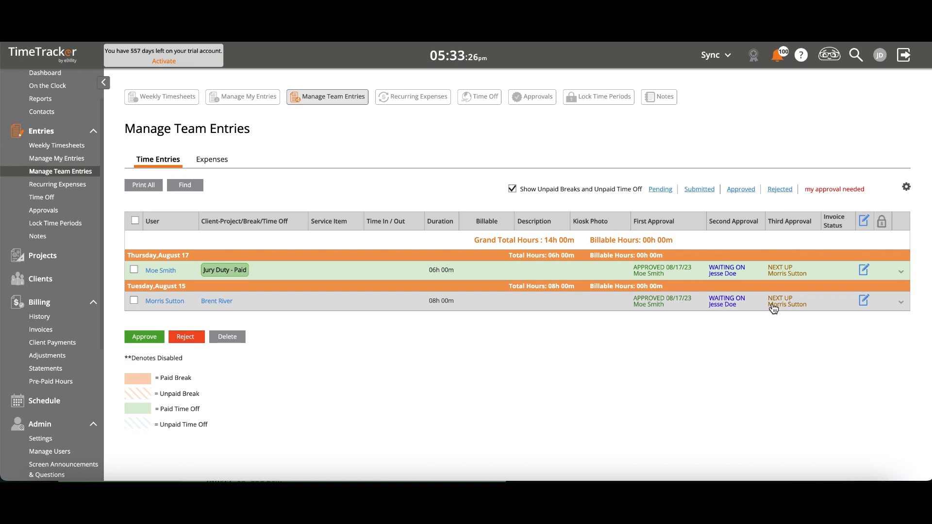
click(134, 300)
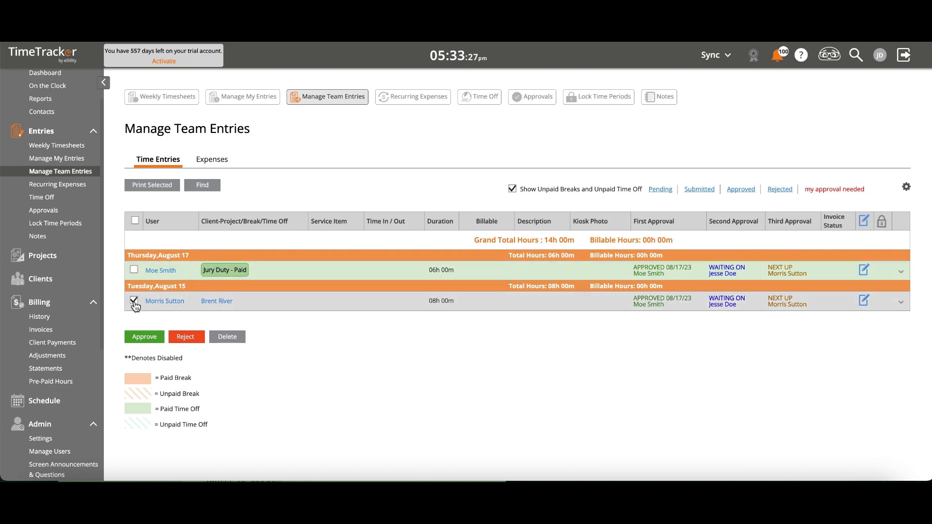
click(144, 340)
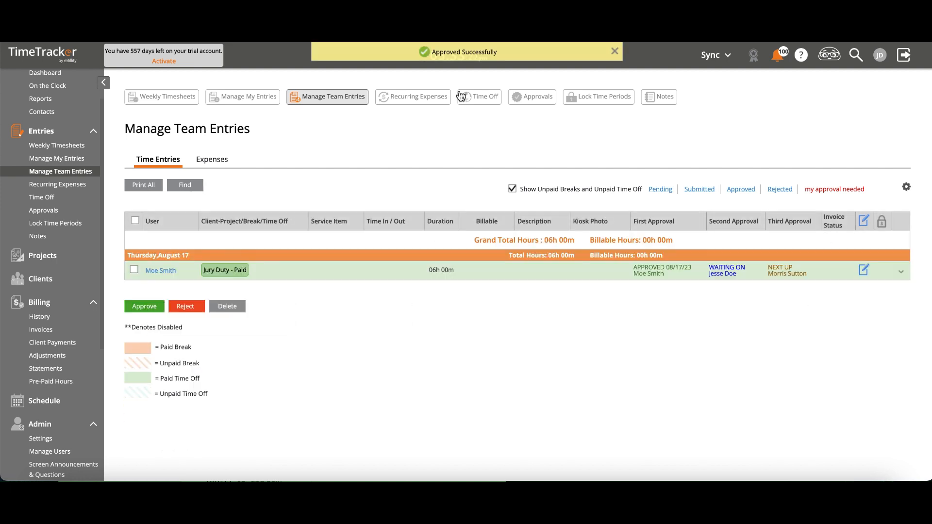
click(614, 52)
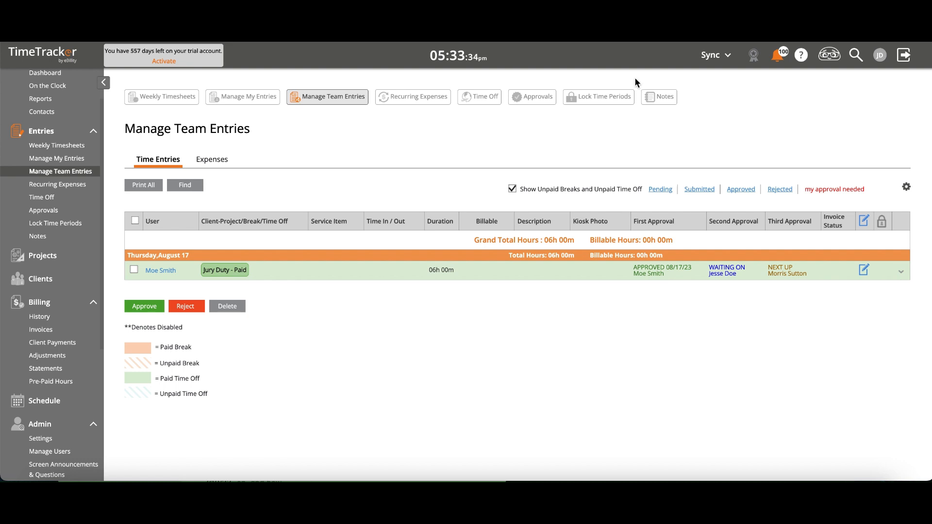
click(146, 269)
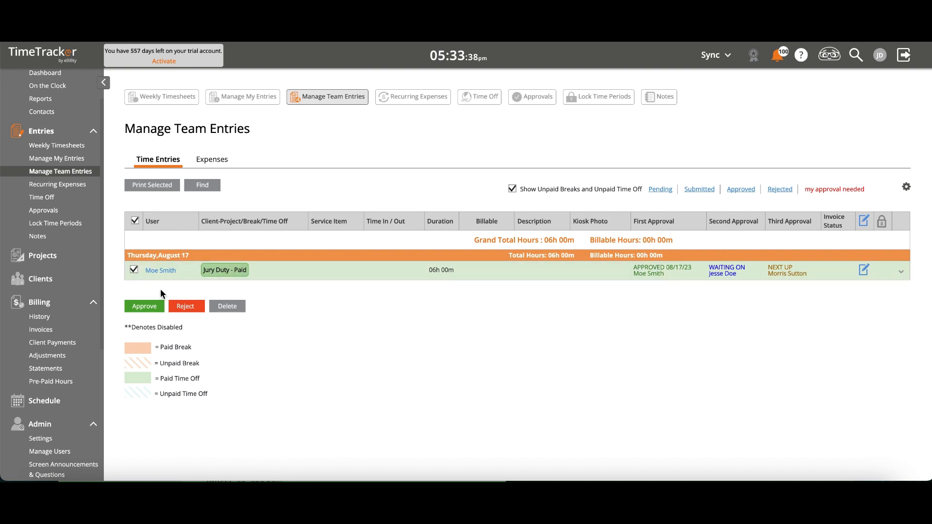
click(153, 307)
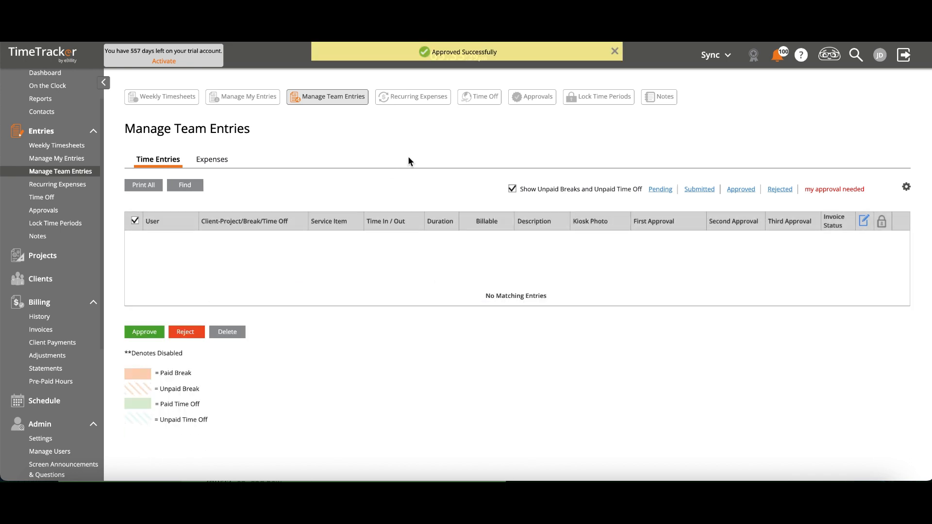
Step: Log out and sign back in with the third approver's saved login
click(879, 55)
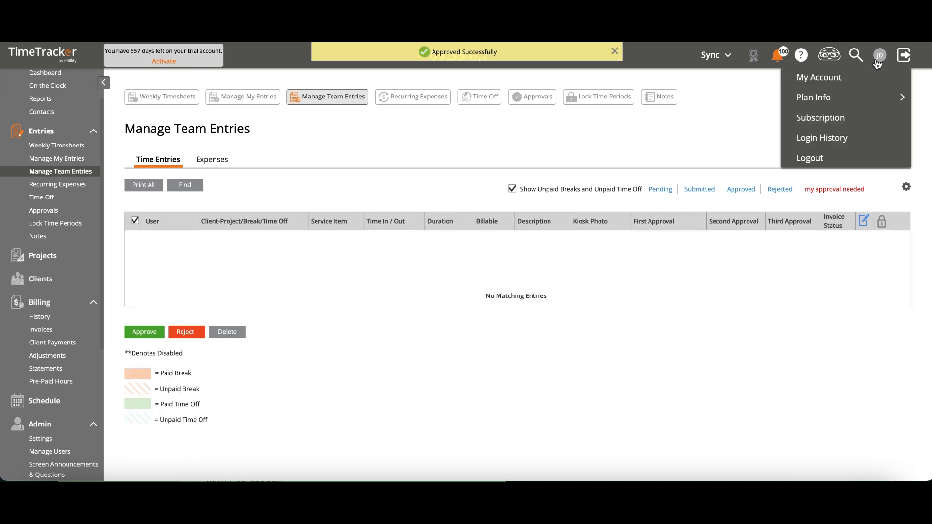
click(809, 157)
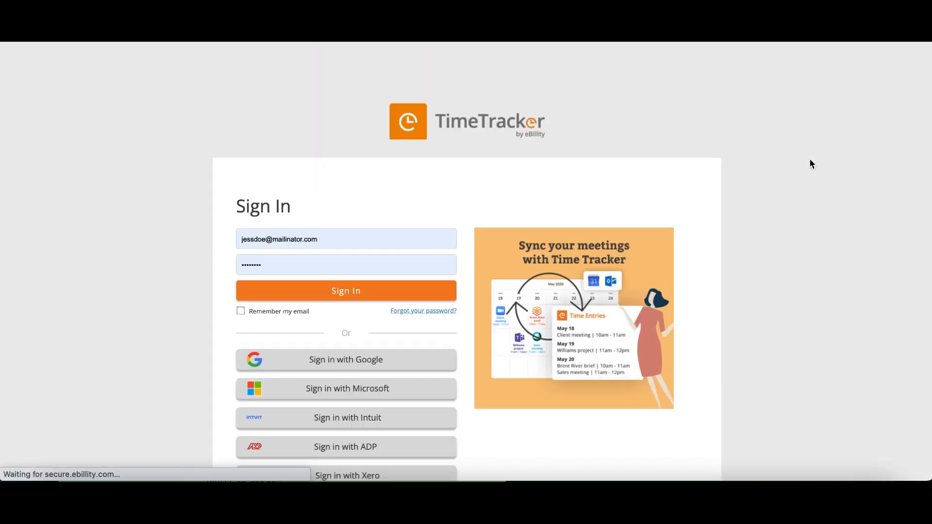
click(299, 237)
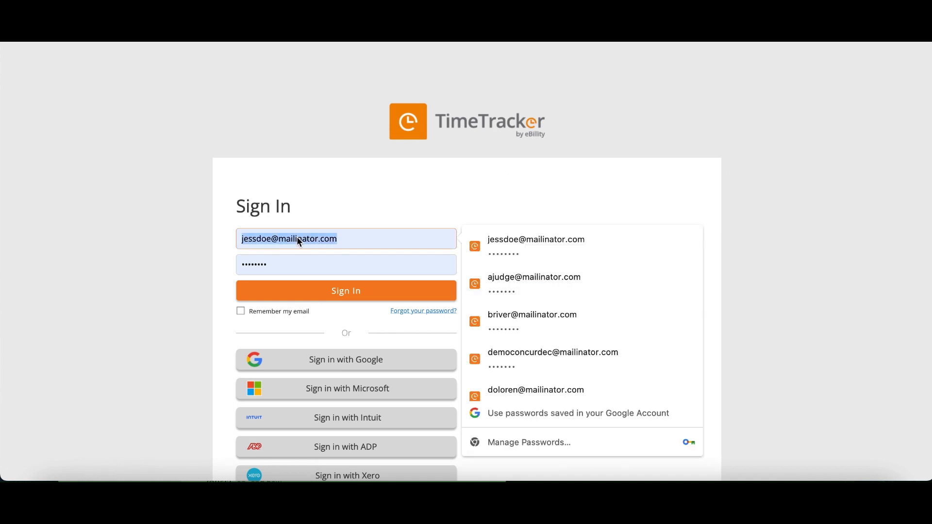
text(morri)
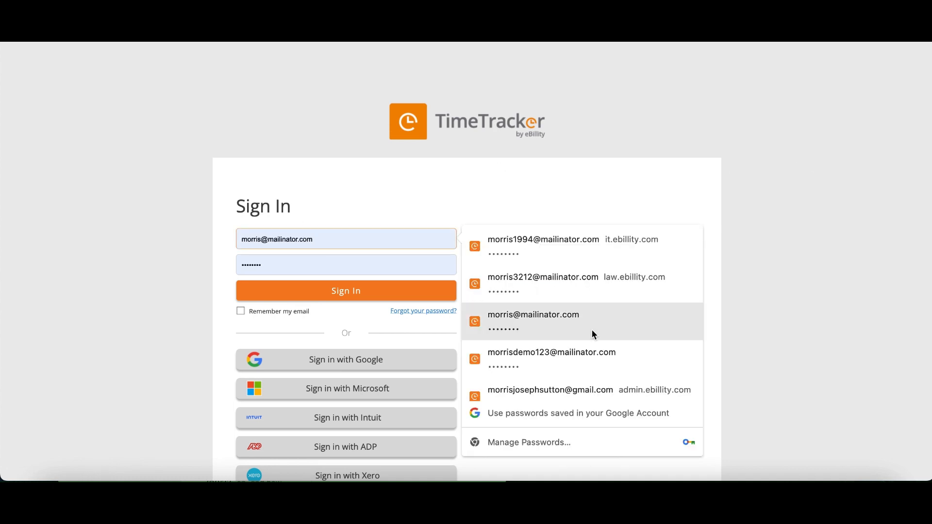
click(589, 329)
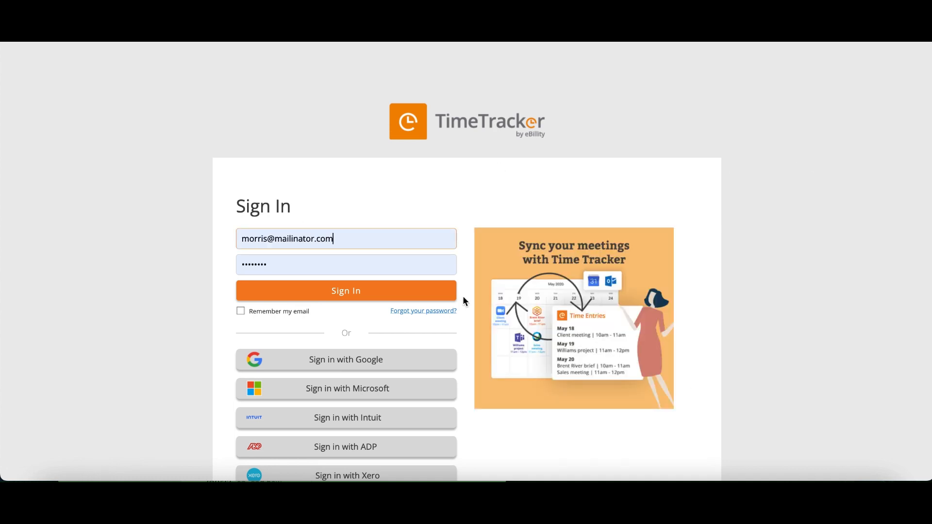
click(430, 291)
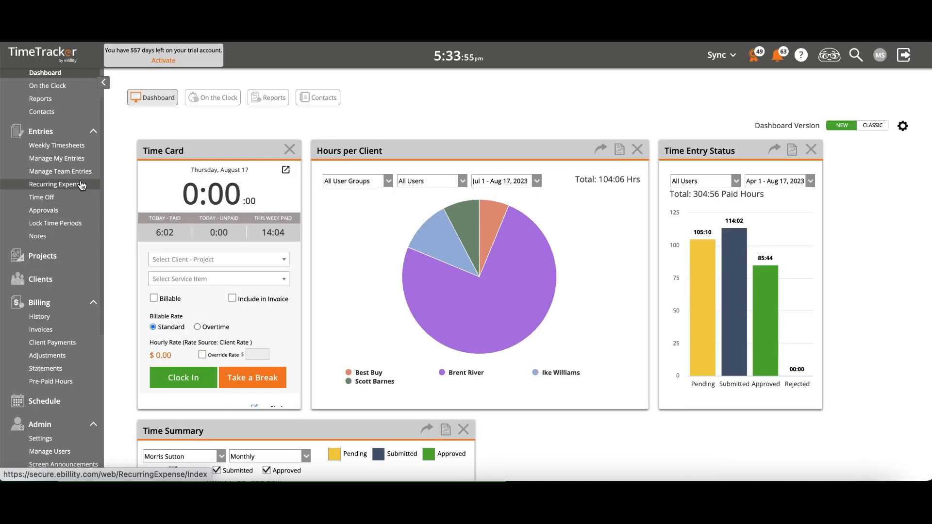
Step: On the Approvals page, approve the user's eligible entries, finalizing the waiting 8 hours
click(76, 212)
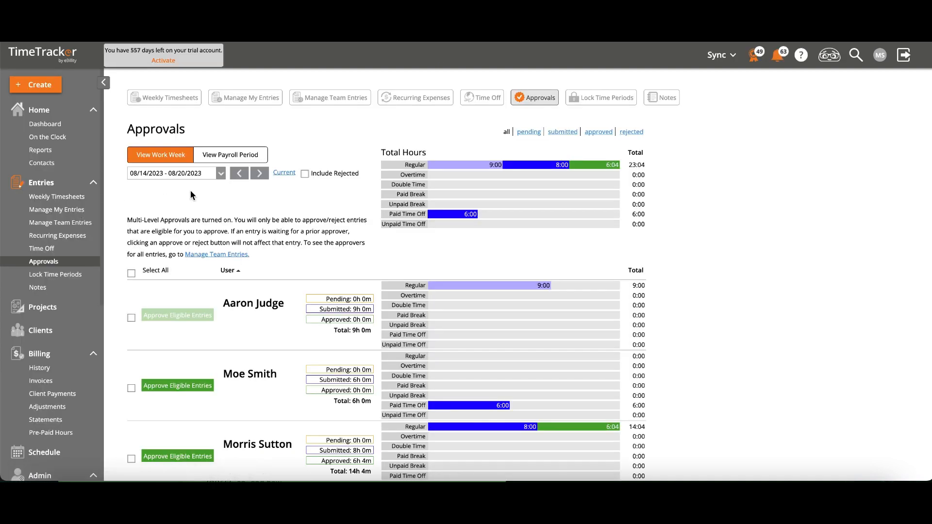
scroll(214, 186, down, 3)
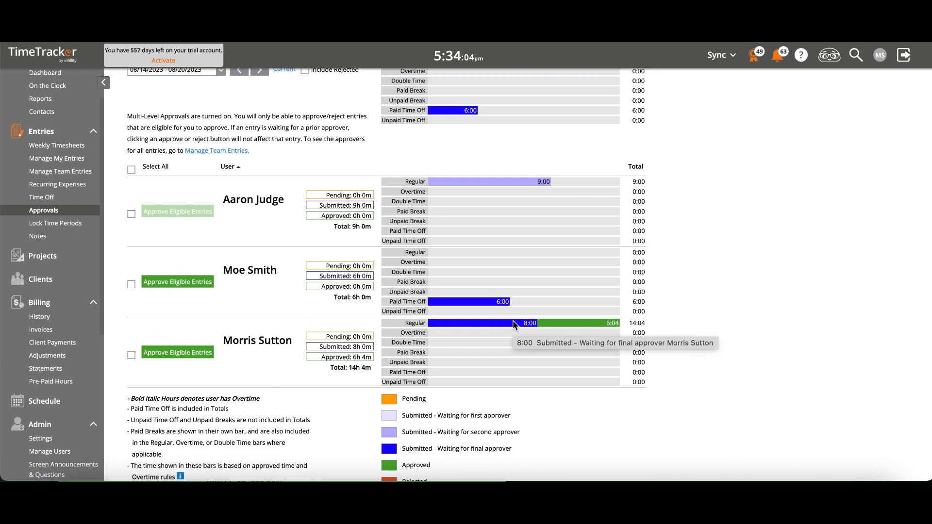
click(131, 355)
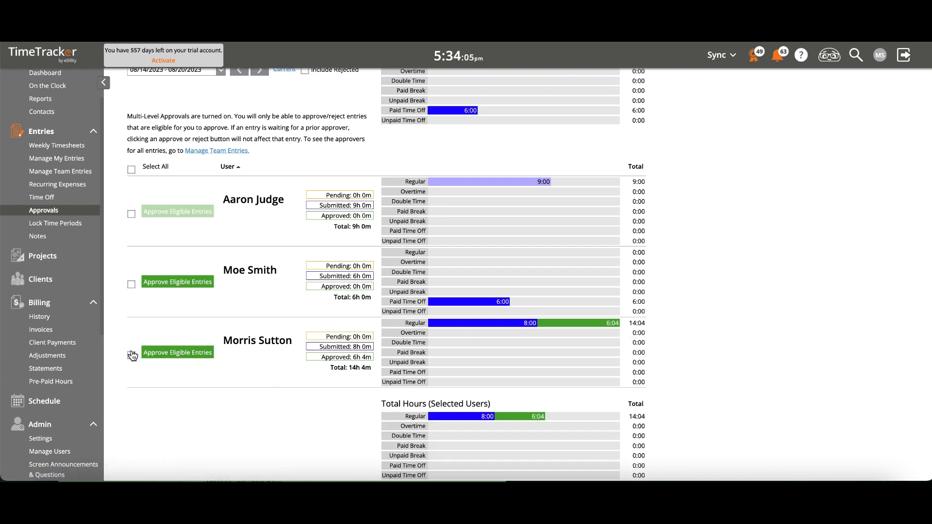
click(171, 354)
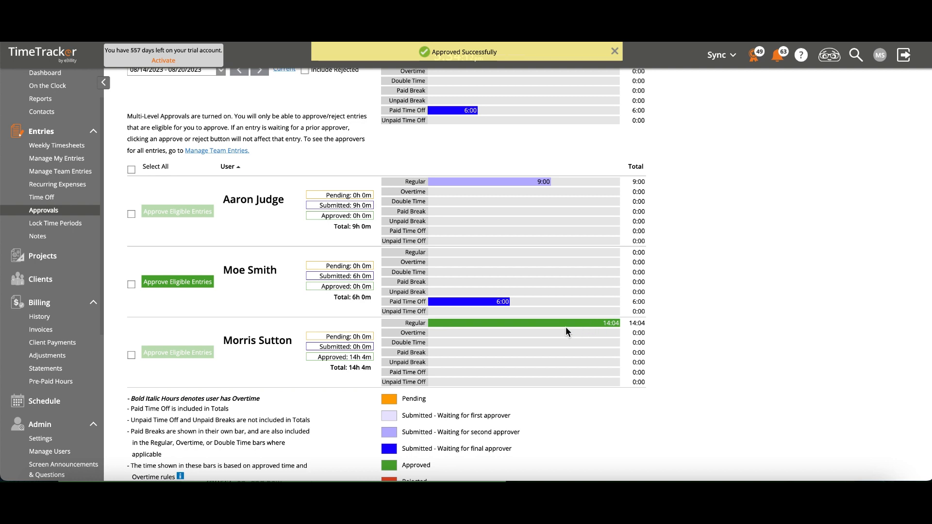
mouse_move(554, 321)
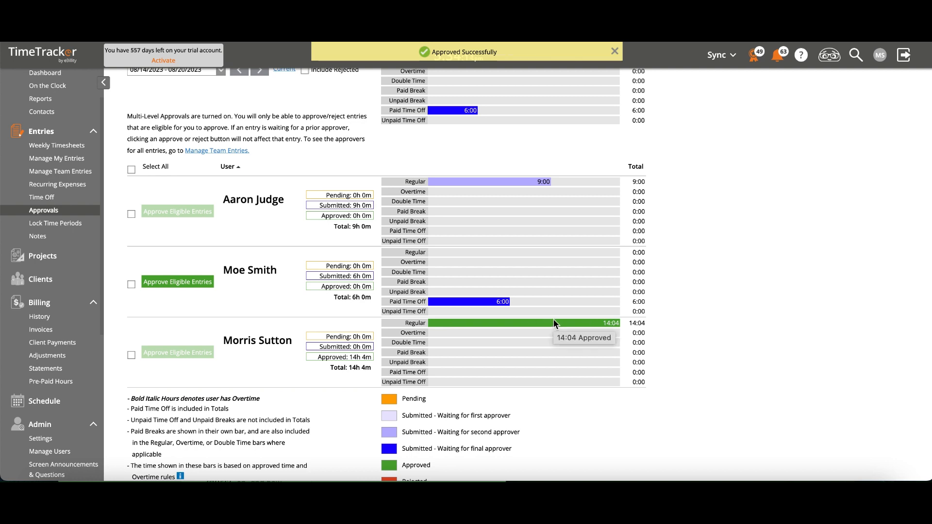